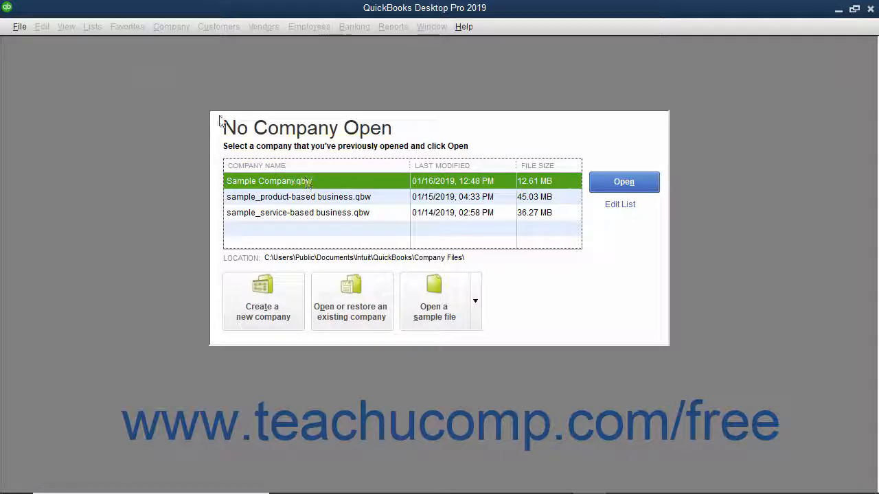
Step: Start a new company file from the File menu, then close the setup window
left_click(20, 26)
left_click(31, 45)
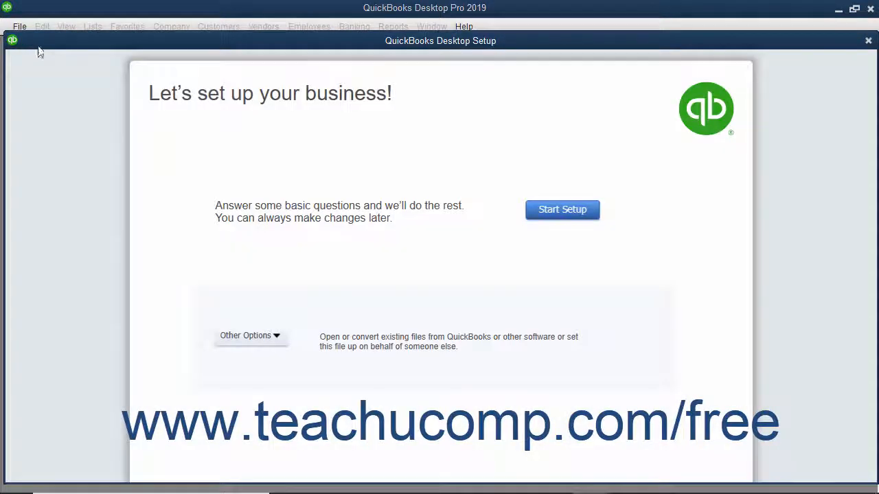
left_click(868, 40)
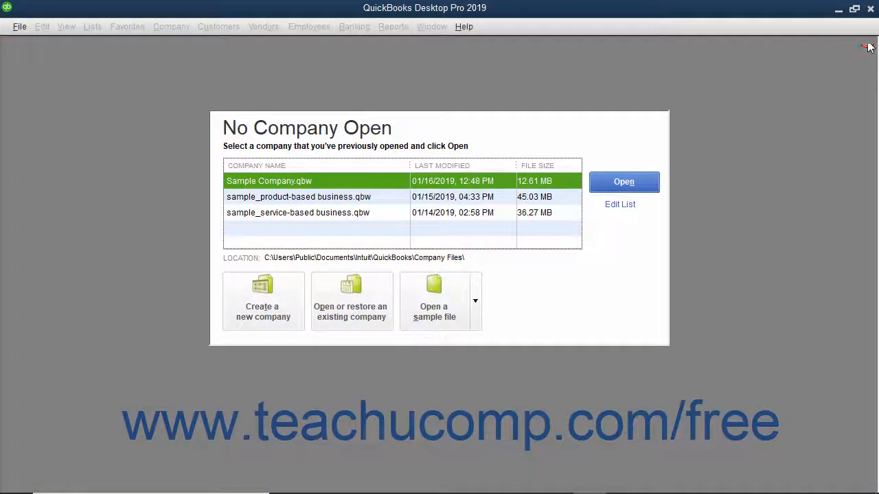
Step: Choose Create a new company again, trying Start Setup along the way
left_click(280, 306)
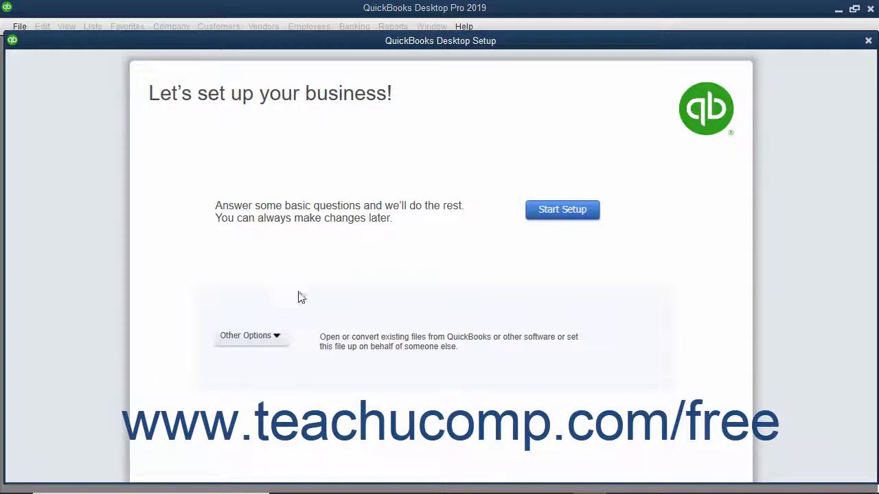
left_click(537, 212)
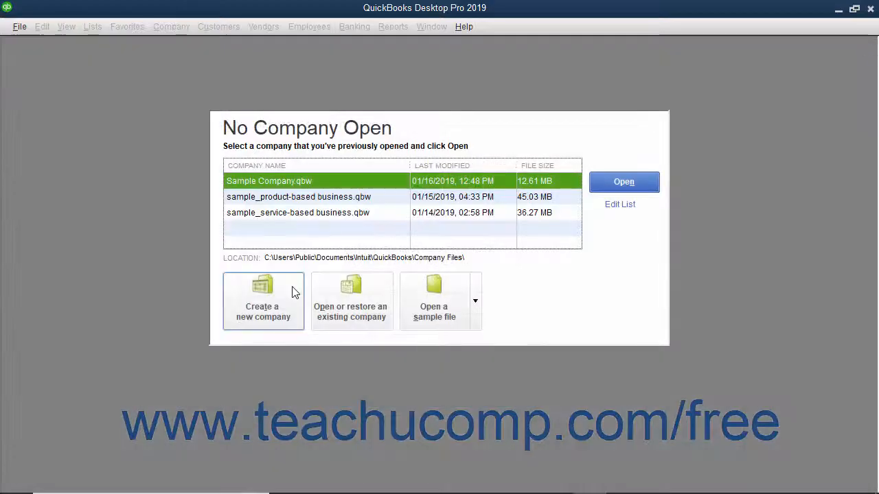
left_click(291, 293)
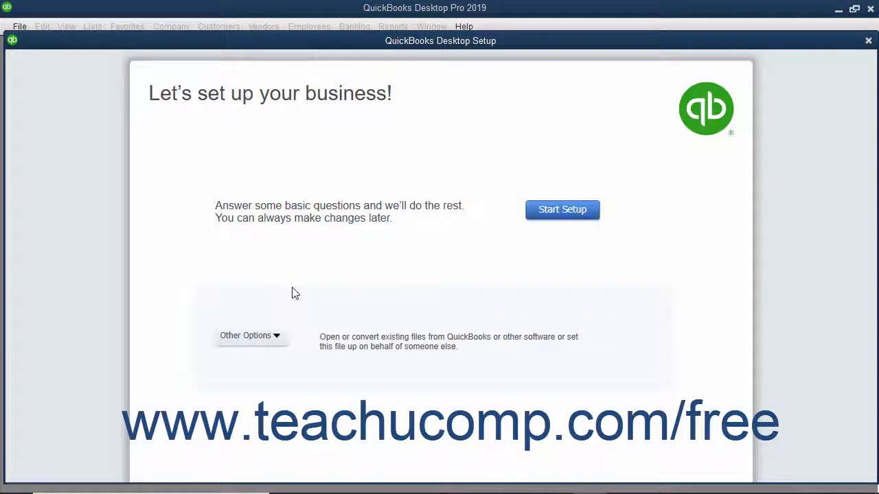
left_click(274, 337)
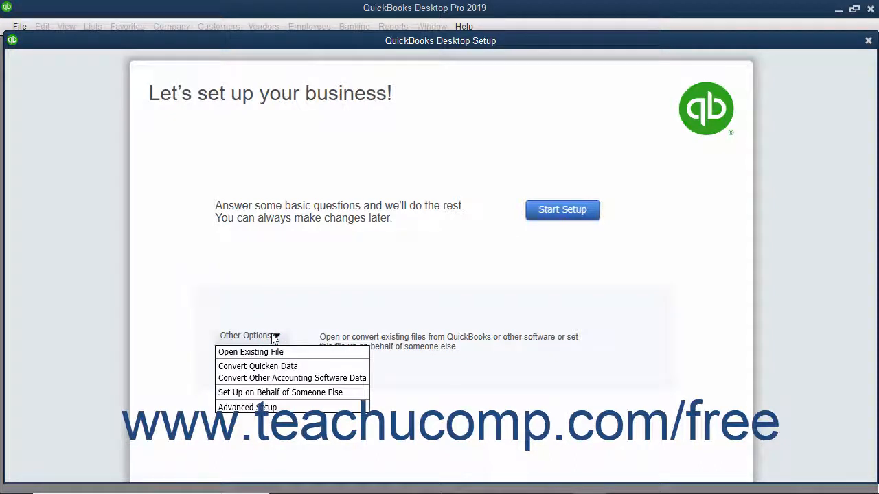
left_click(253, 408)
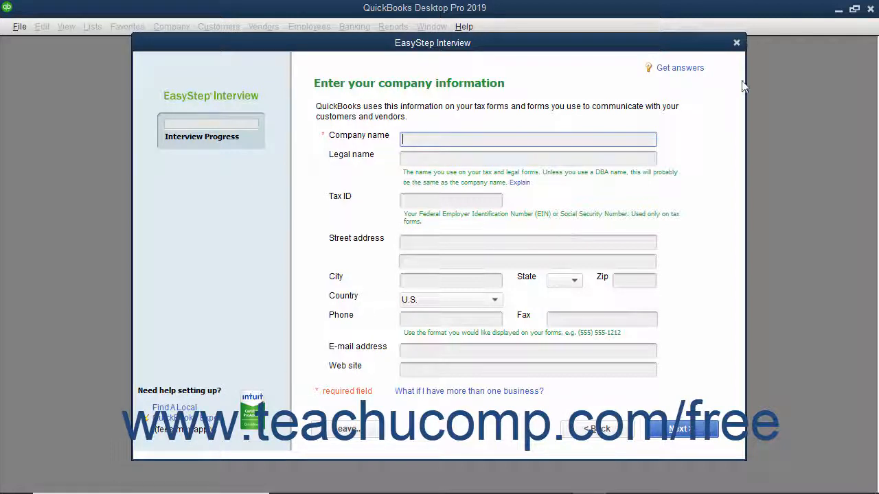
left_click(737, 43)
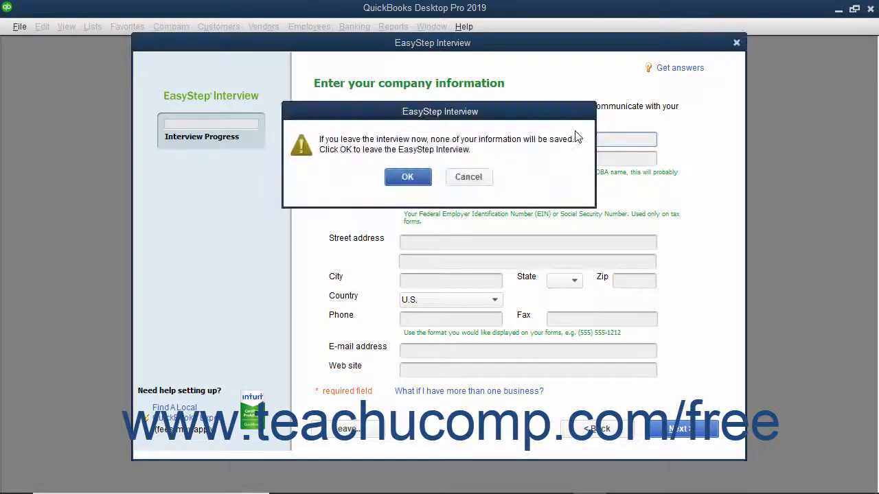
left_click(412, 174)
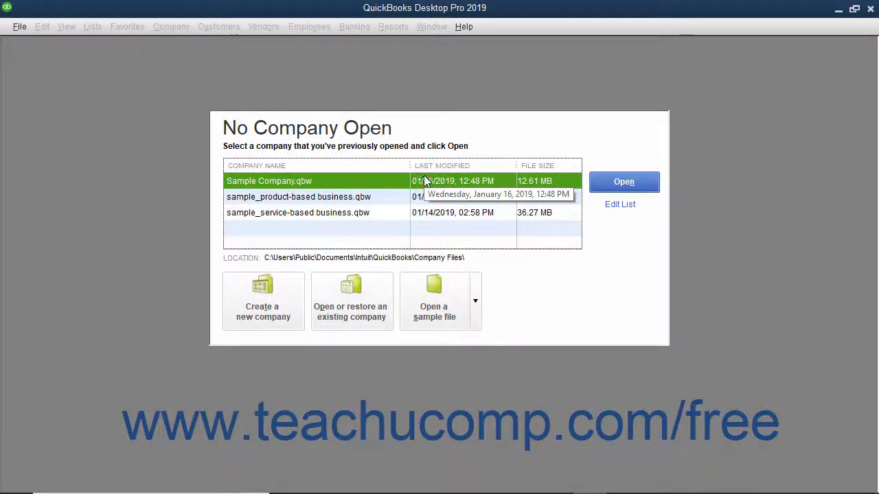
left_click(289, 294)
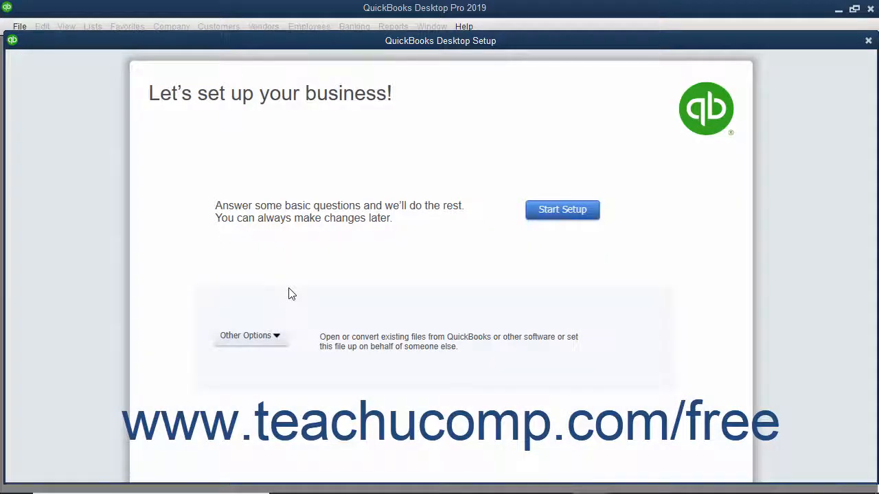
Step: Begin the guided setup and click into the Intuit sign-in email and password fields
left_click(542, 212)
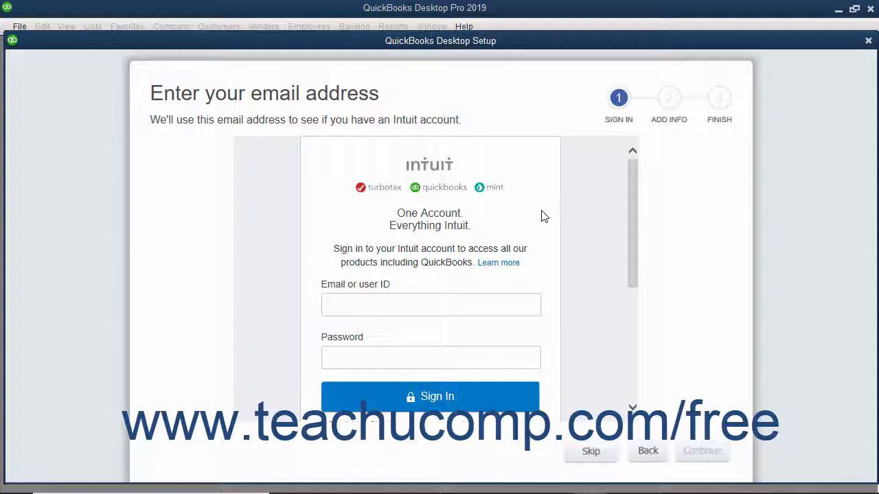
left_click(362, 303)
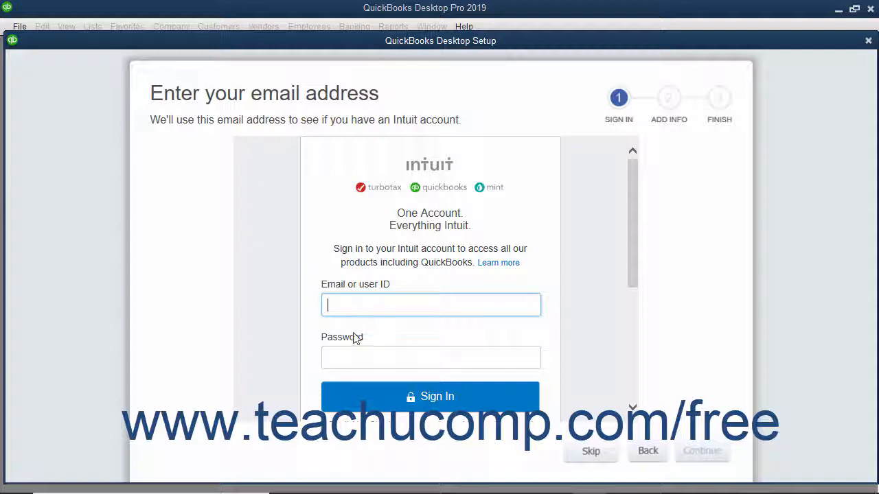
left_click(349, 357)
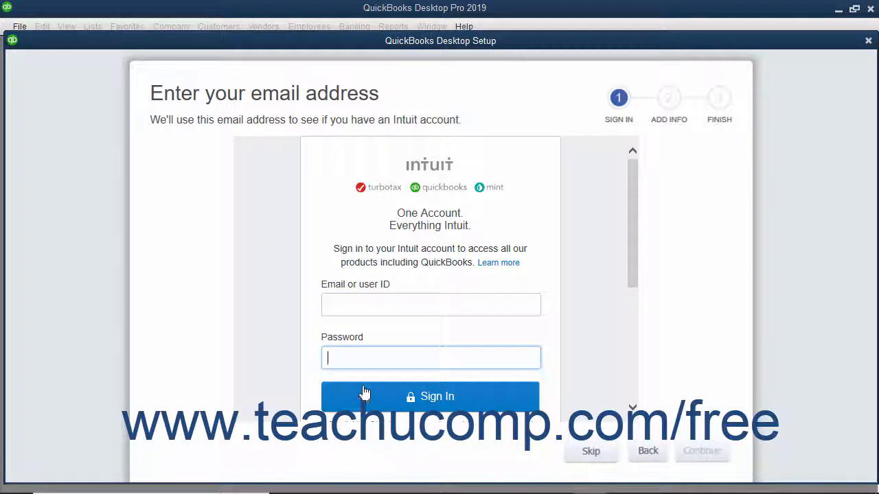
scroll(502, 317, "down", 3)
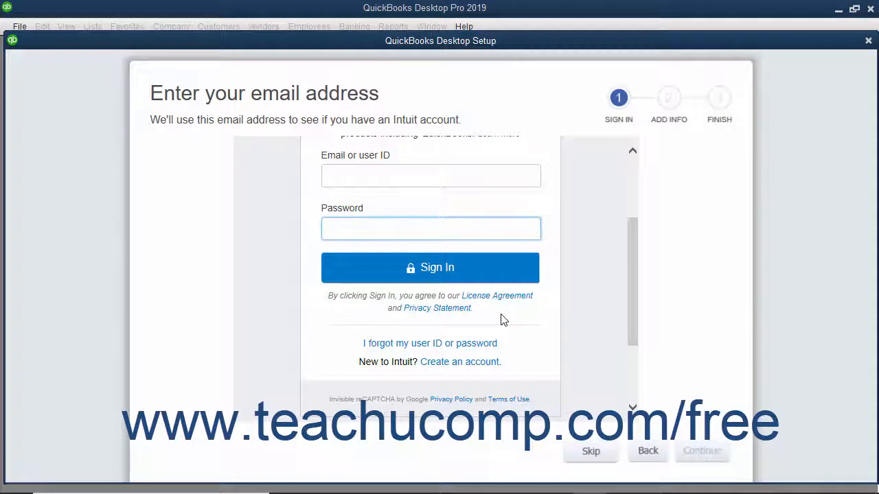
Step: Switch to creating a new Intuit account and go through its email, phone and password fields
left_click(470, 369)
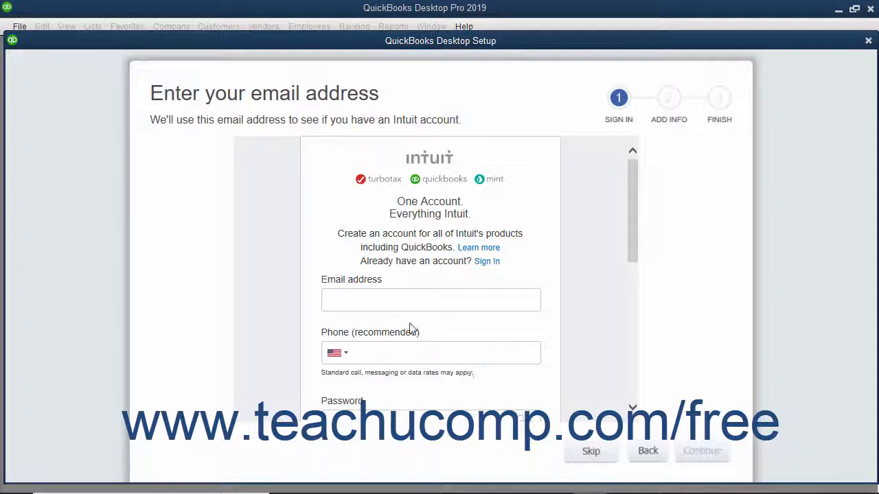
left_click(403, 300)
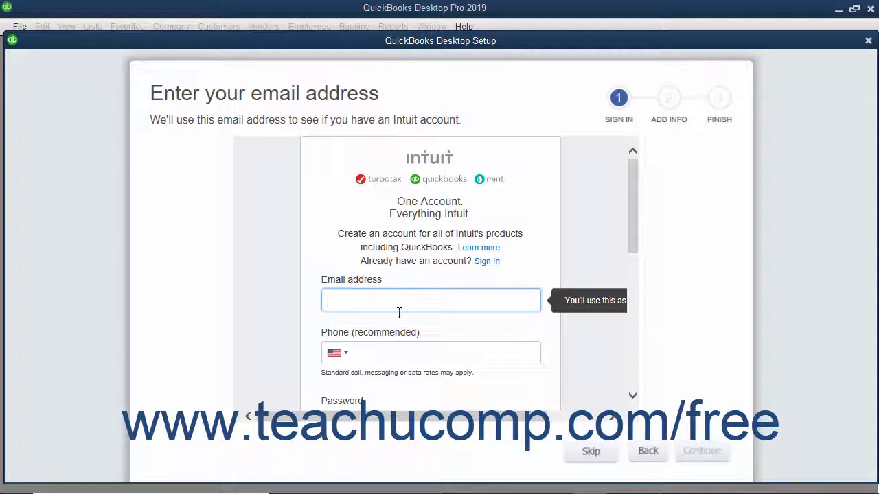
left_click(392, 353)
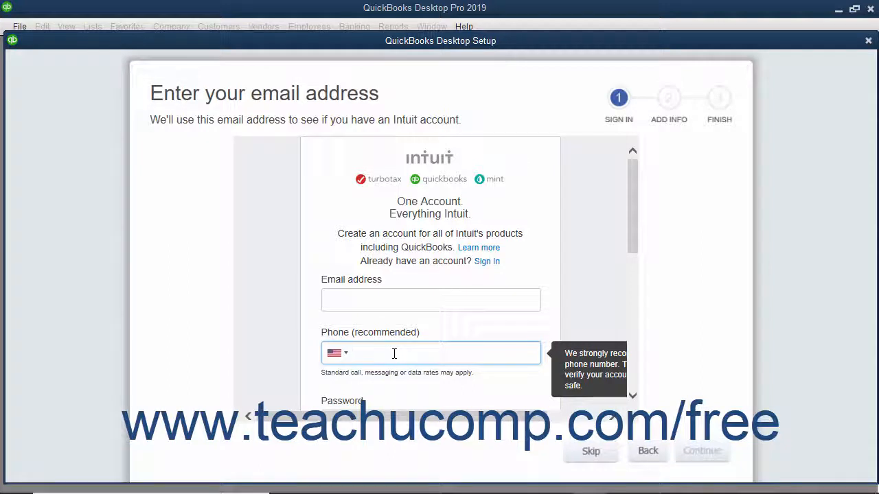
scroll(395, 357, "down", 3)
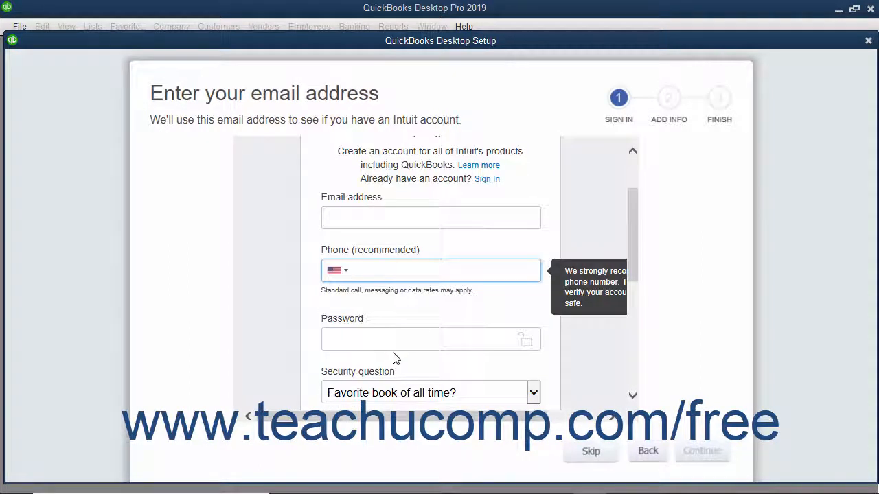
left_click(397, 344)
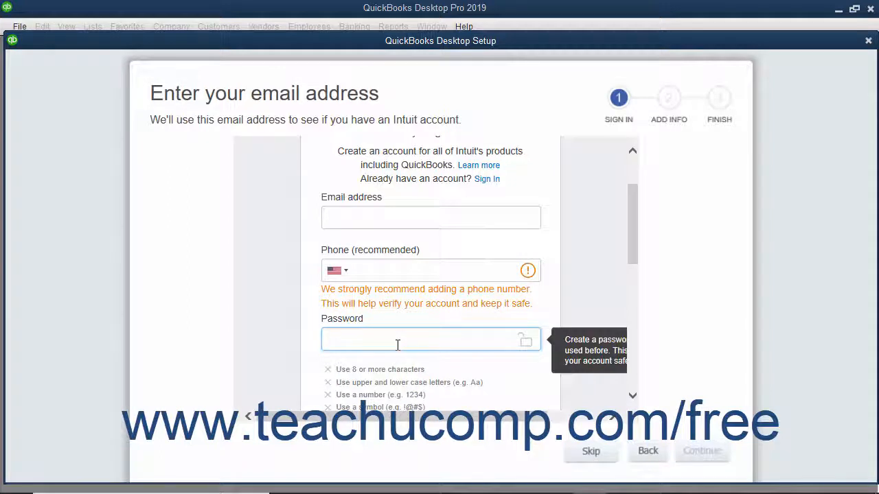
scroll(397, 345, "down", 5)
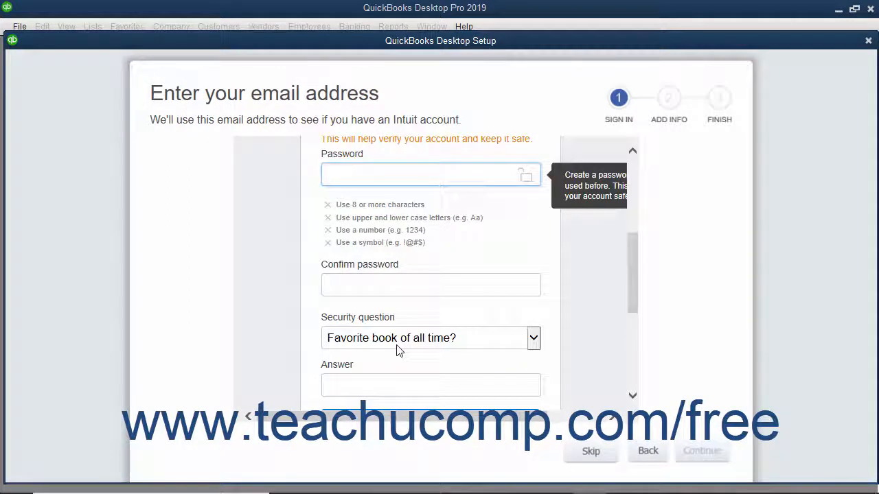
left_click(317, 323)
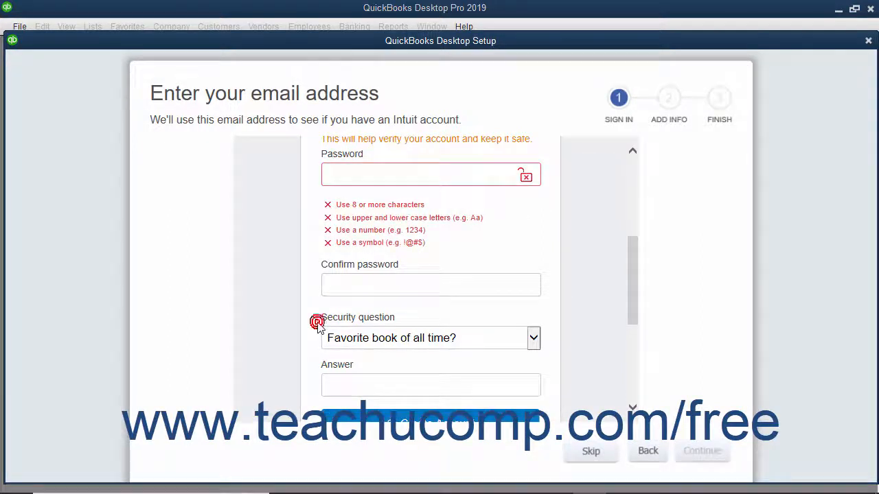
Step: Fill in the security question answer and create the Intuit account
left_click(318, 385)
scroll(322, 382, "down", 2)
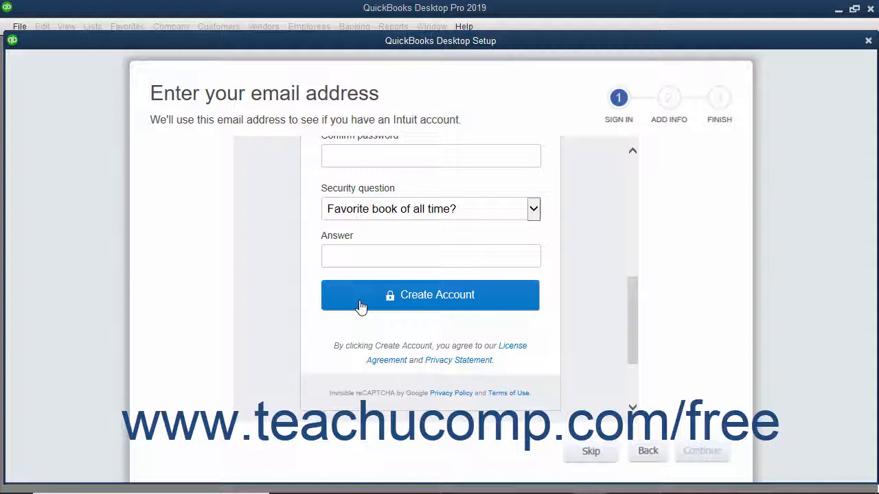
left_click(588, 452)
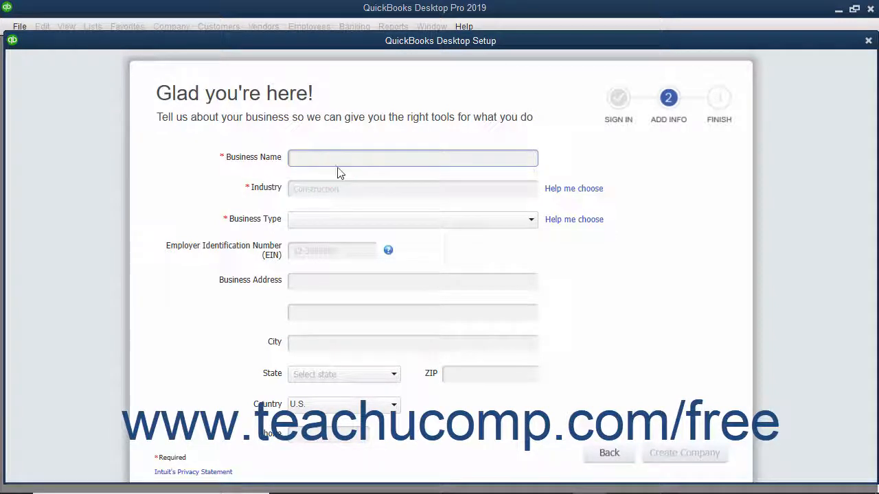
Step: Enter 'Sample Law Firm, P.C.' as the Business Name and open the Help me choose industry list
type("Sample Law Firm, P.C.")
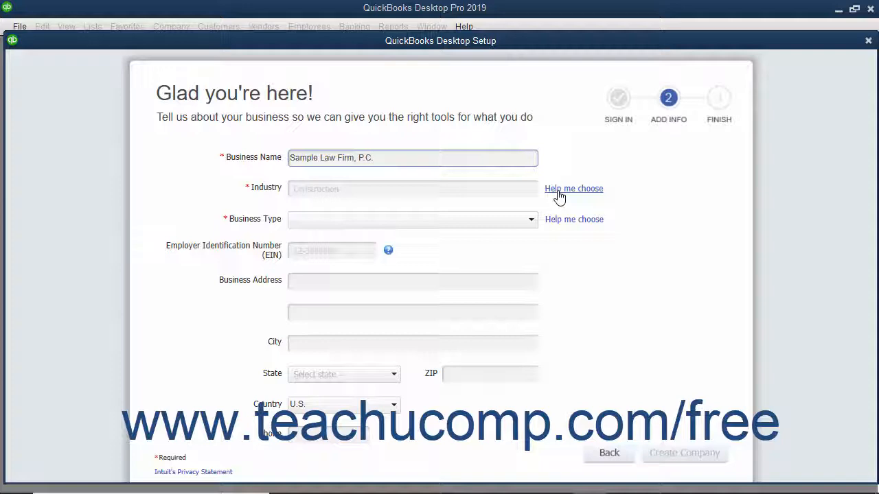
left_click(559, 195)
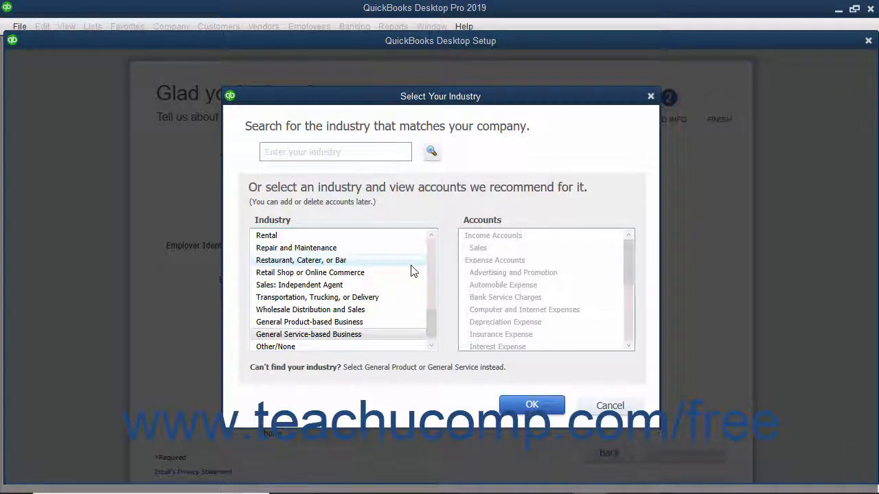
Step: Pick Legal Services in Select Your Industry and confirm it with OK
scroll(412, 271, "up", 3)
left_click(317, 236)
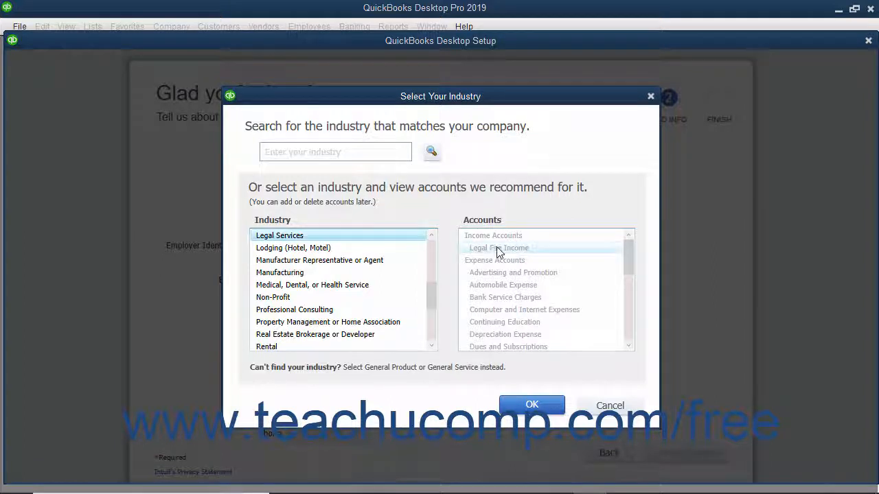
scroll(494, 264, "down", 7)
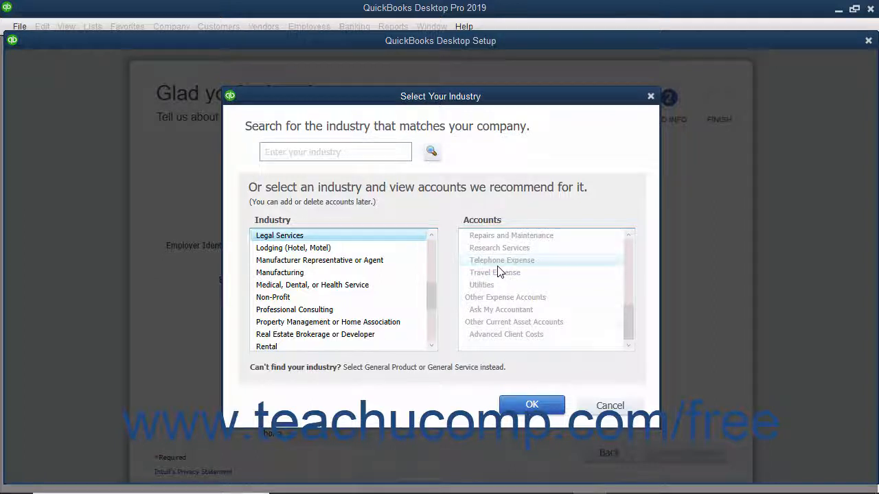
left_click(518, 408)
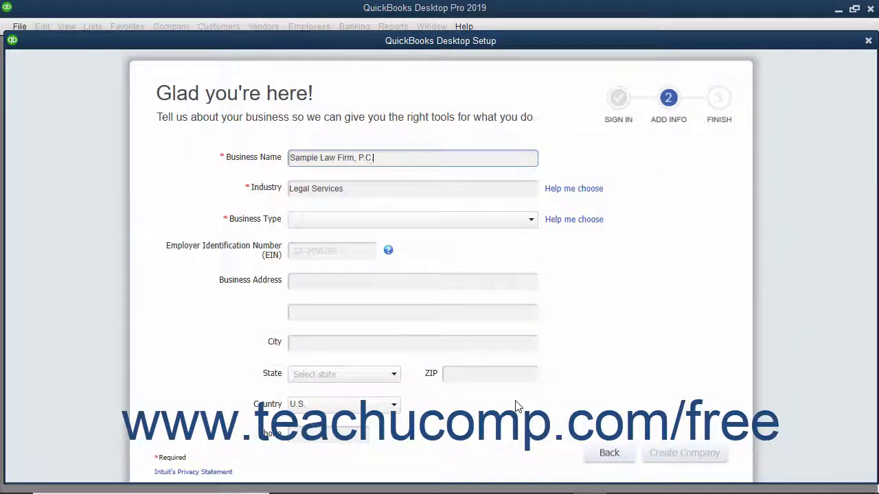
Step: Set Business Type to Partnership or LLP and enter the firm's EIN
left_click(530, 222)
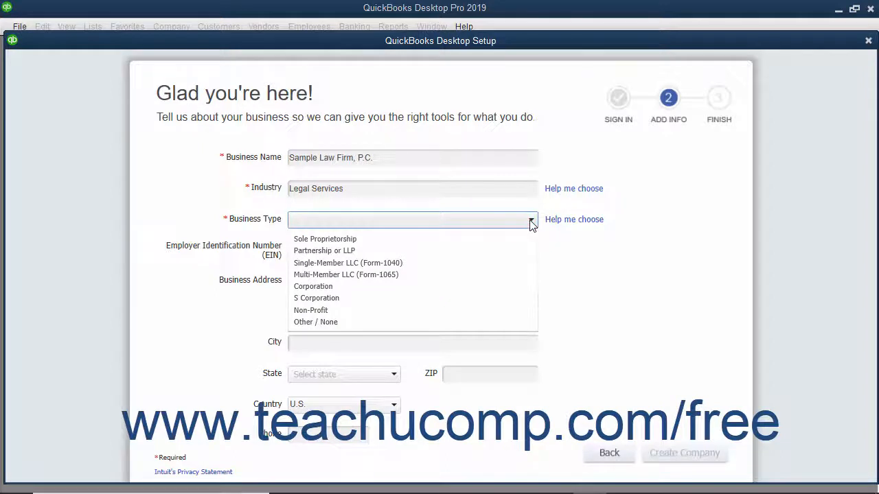
left_click(483, 251)
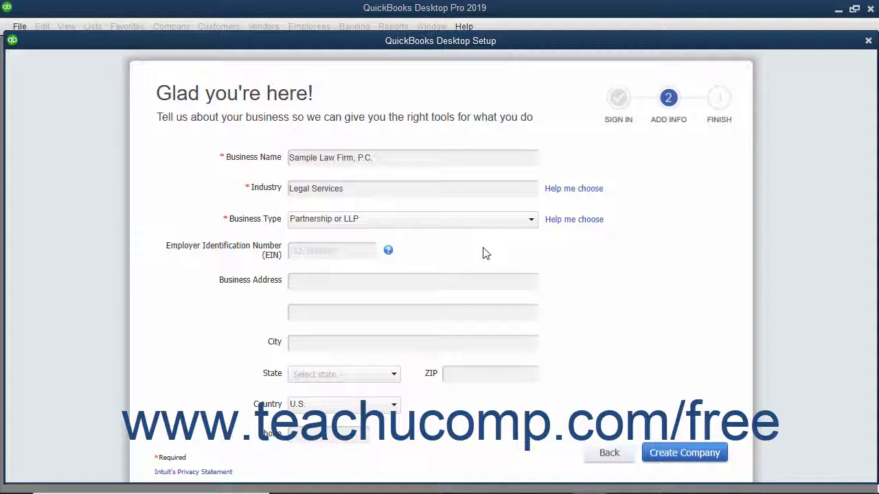
left_click(348, 251)
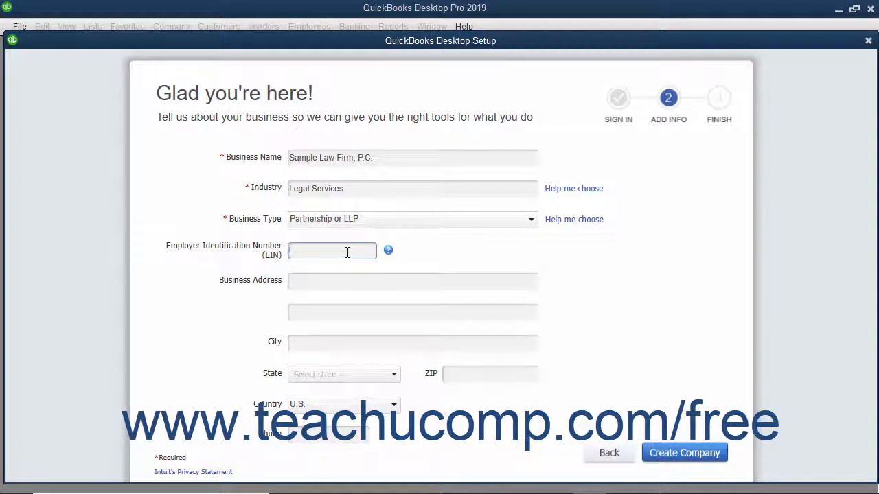
type("38-1234567")
Step: Enter the firm's street address, city, state, ZIP code and phone number
left_click(320, 282)
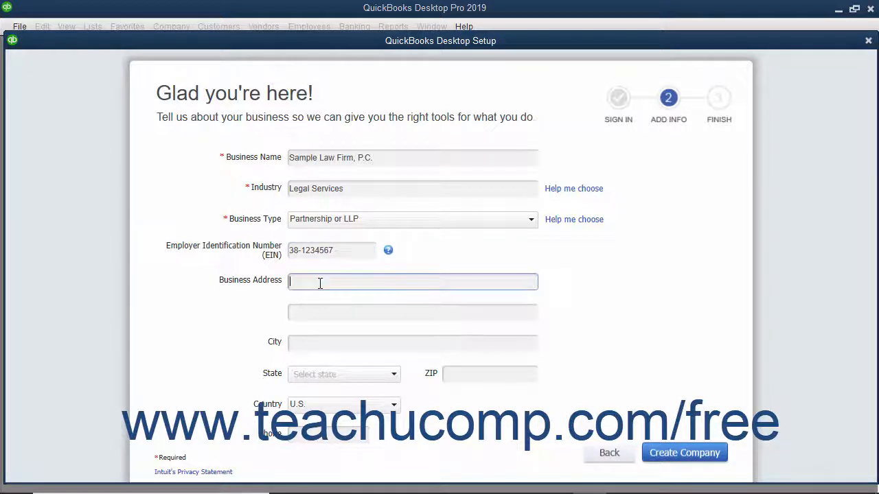
type("100 Law School Lane")
key("Tab")
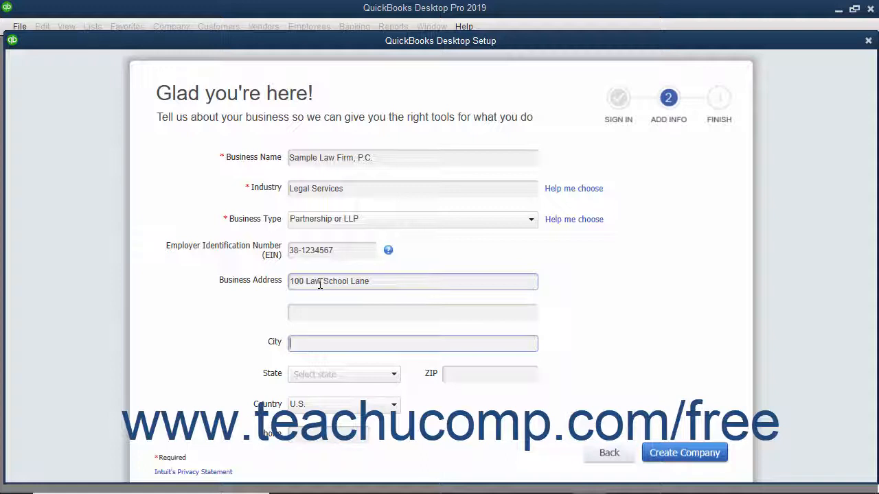
type("East Lansing")
key("Tab")
type("MI")
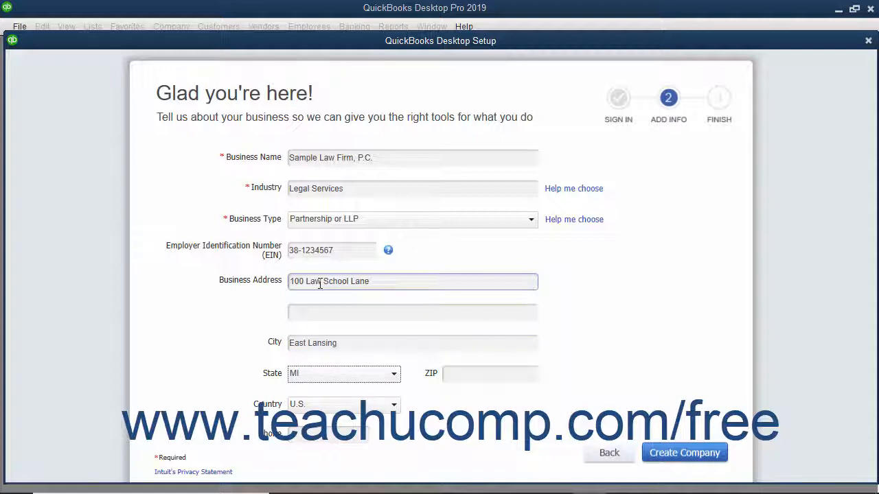
key("Tab")
type("48823")
key("Tab")
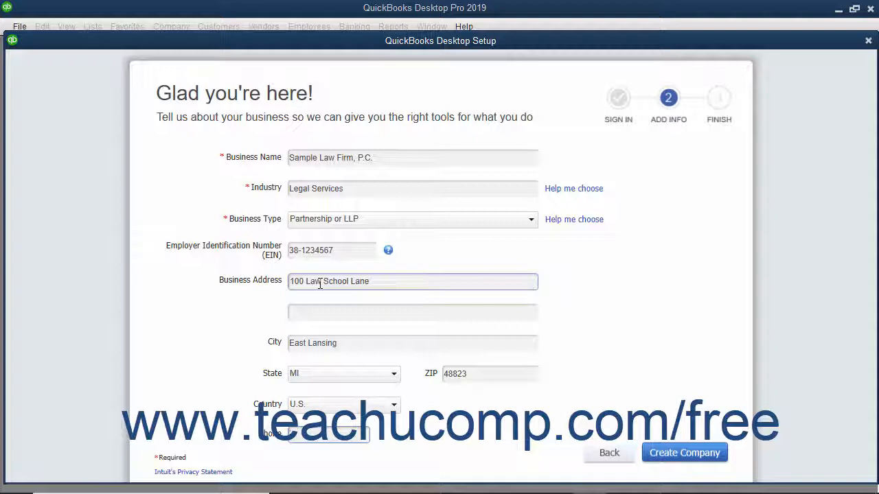
type("517-111-")
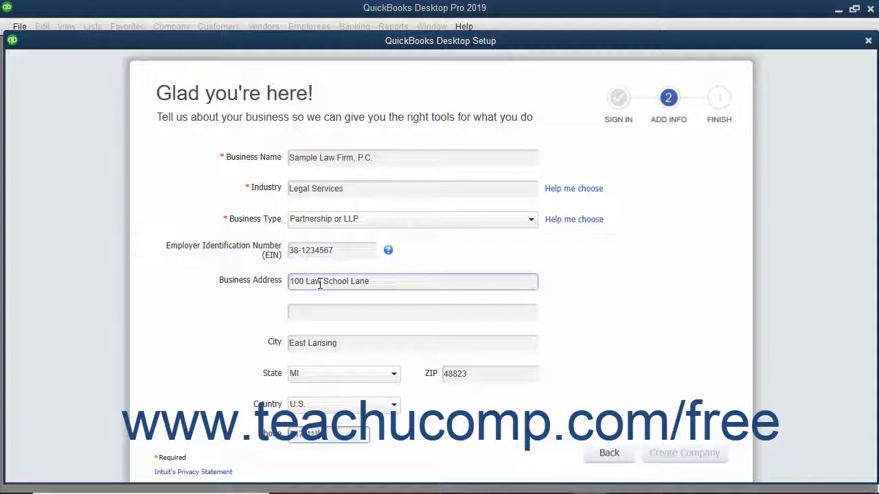
type("1111")
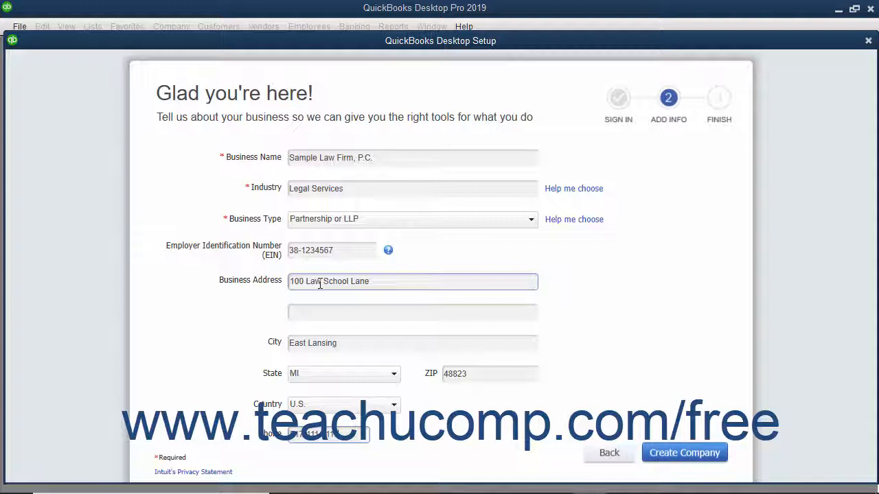
Step: Create the Sample Law Firm, P.C. company file and choose Start Working
left_click(665, 455)
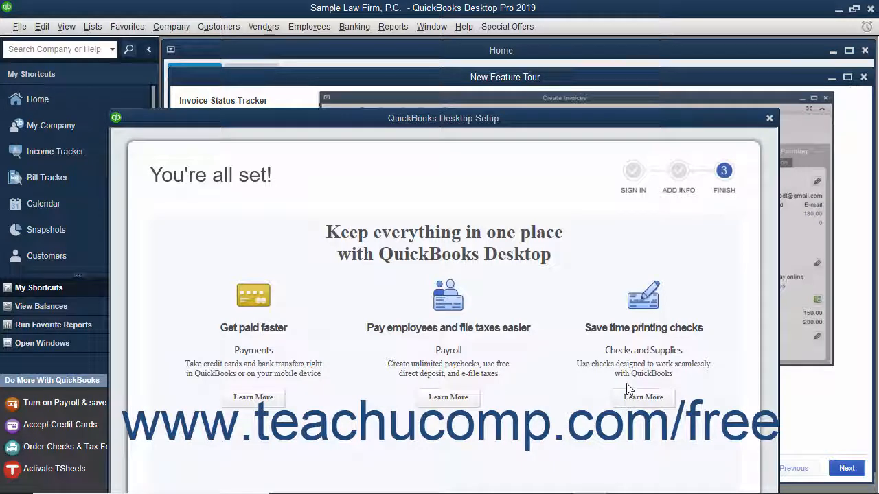
left_click_drag(455, 118, 473, 39)
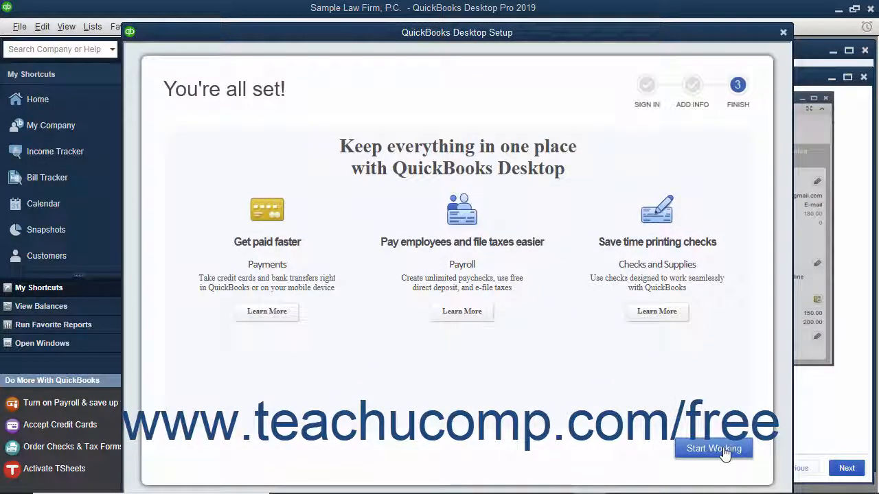
left_click(724, 453)
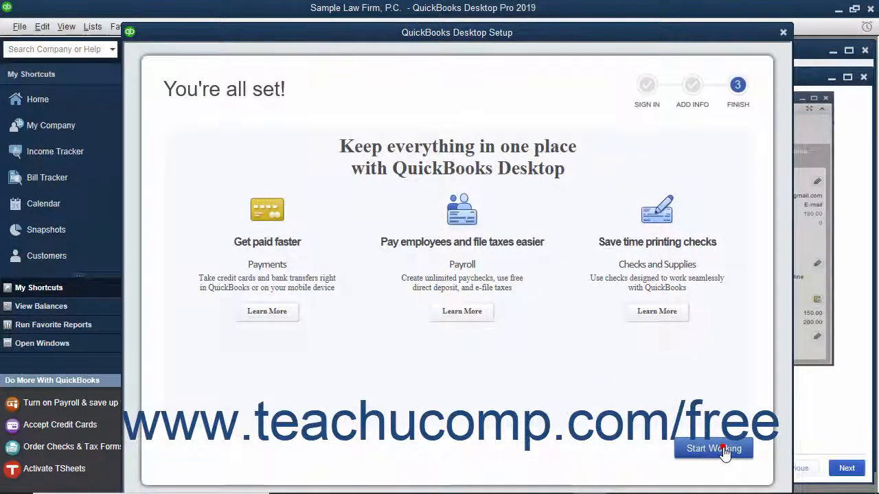